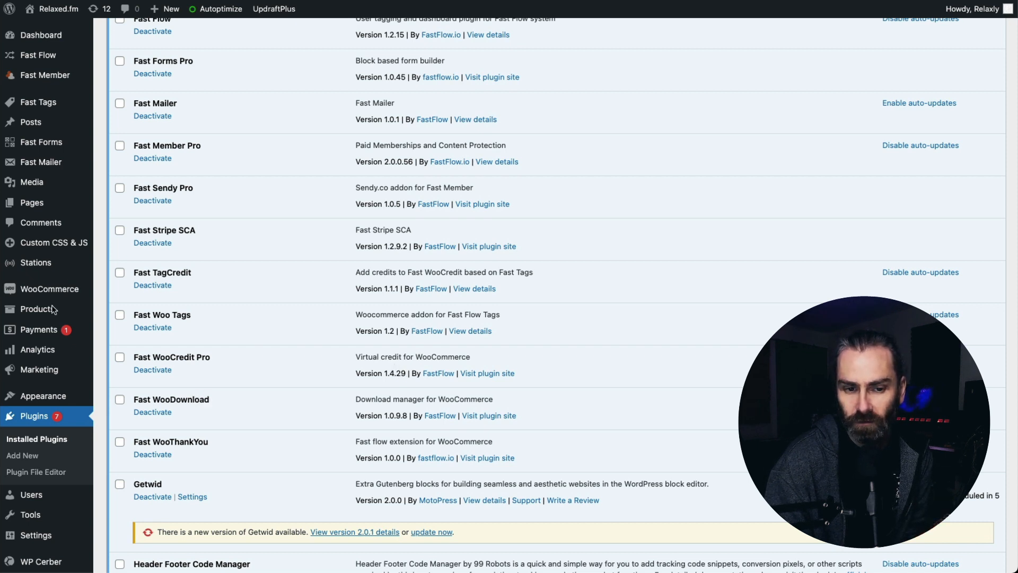
- Open the WooCommerce general settings and examine the credit label, new user credits and buy credit button options
mouse_move(69, 289)
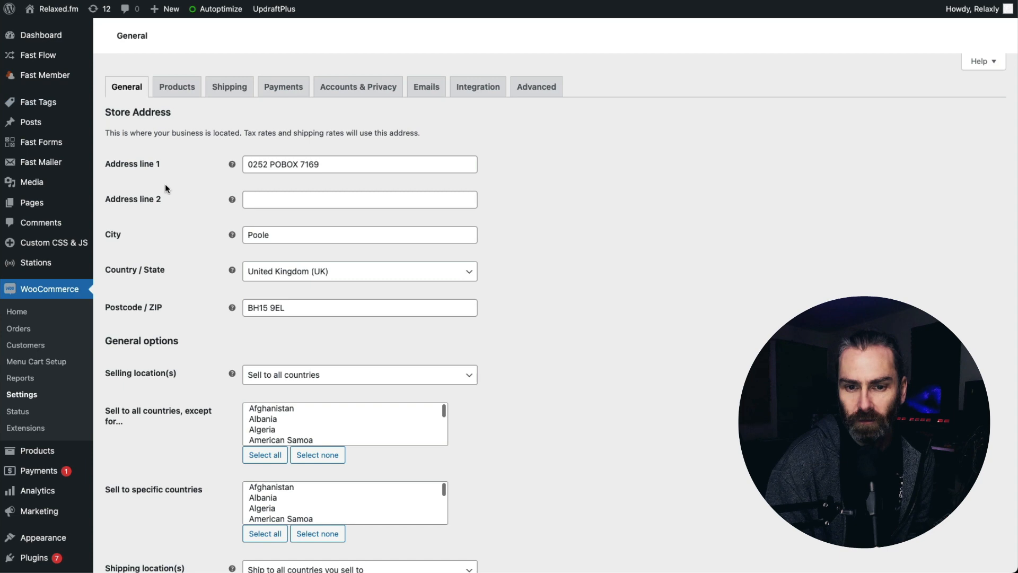
scroll(171, 278, down, 3)
scroll(171, 278, down, 15)
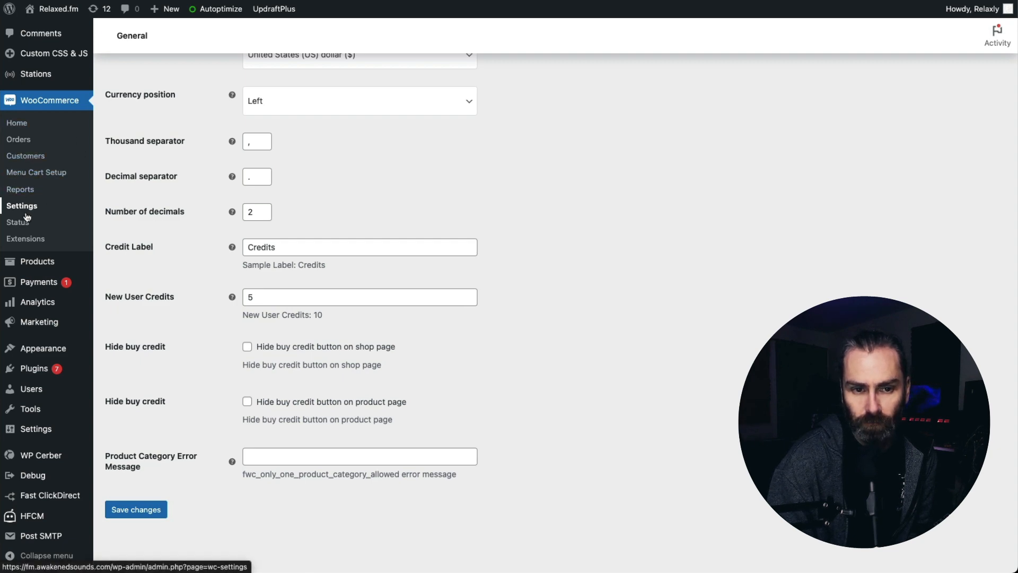
scroll(115, 173, up, 1)
scroll(114, 169, up, 5)
scroll(165, 181, up, 5)
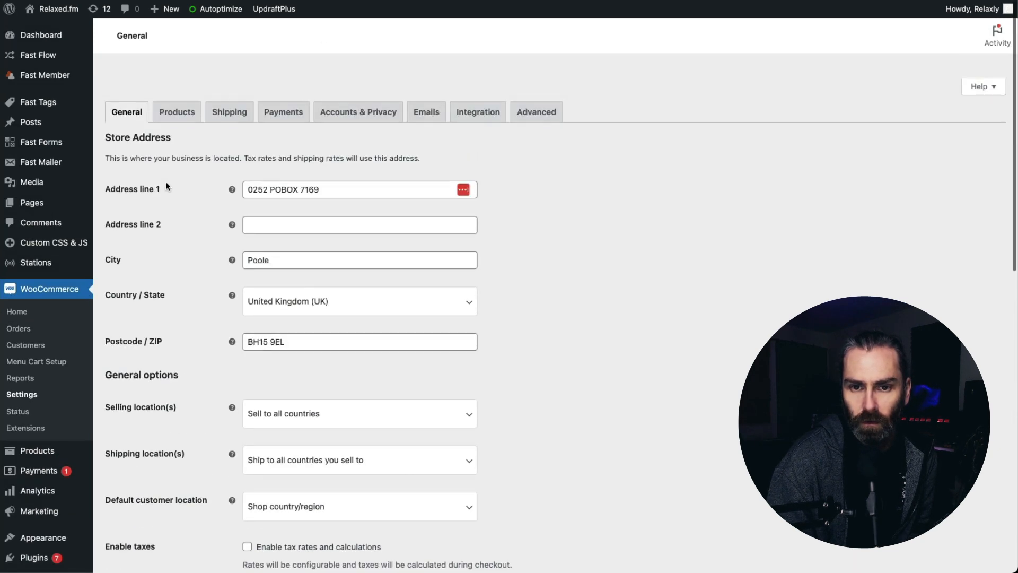
- Open the Credits Purchase Gateway from the WooCommerce payment methods and examine its topup and credits only store settings
click(285, 92)
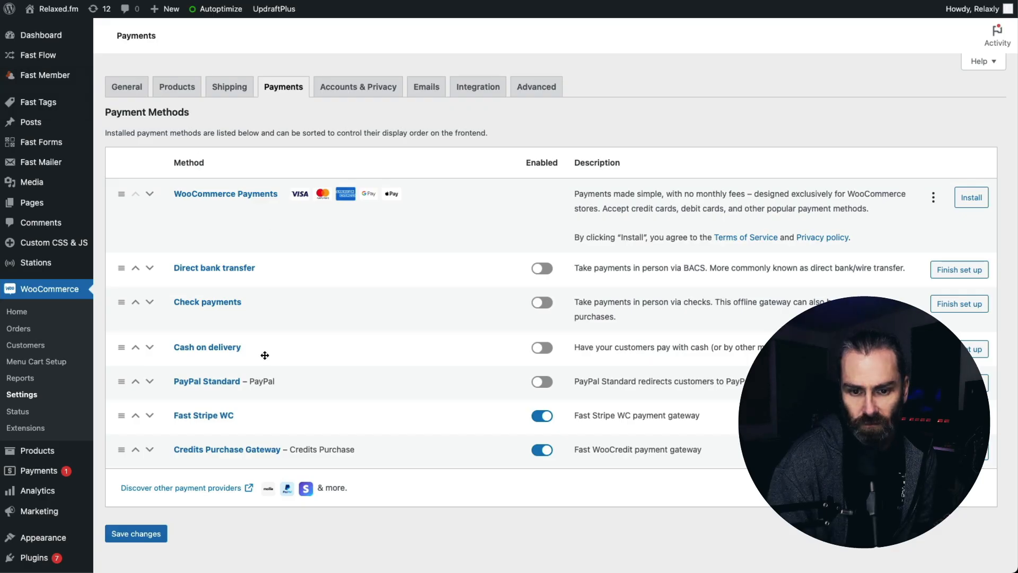
click(226, 451)
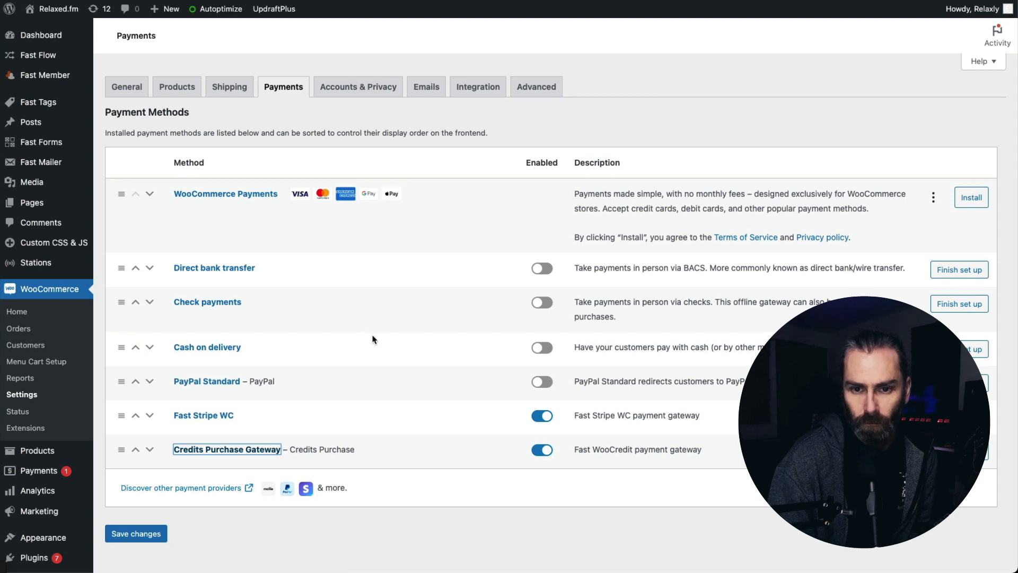
scroll(380, 437, down, 5)
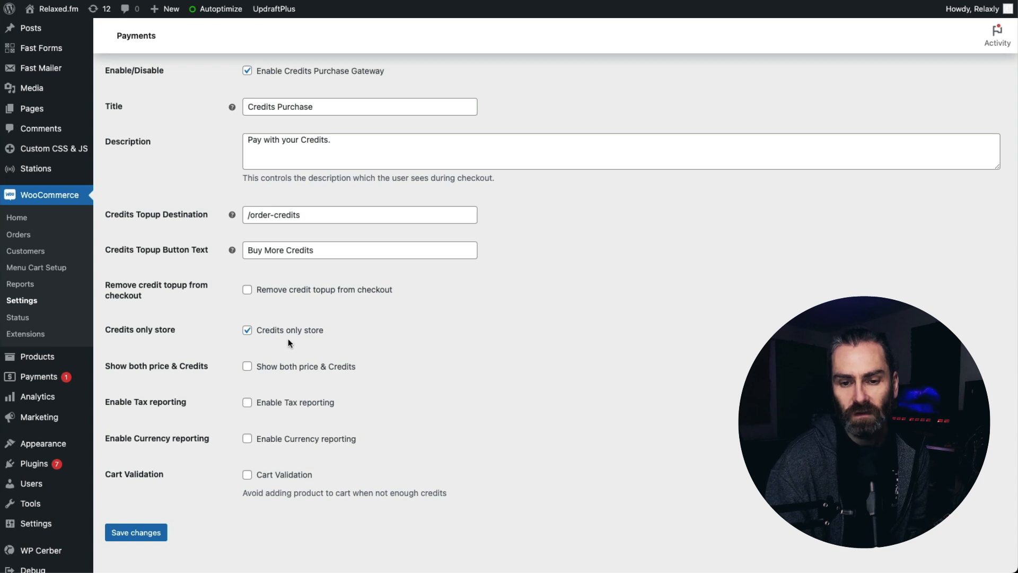
click(248, 331)
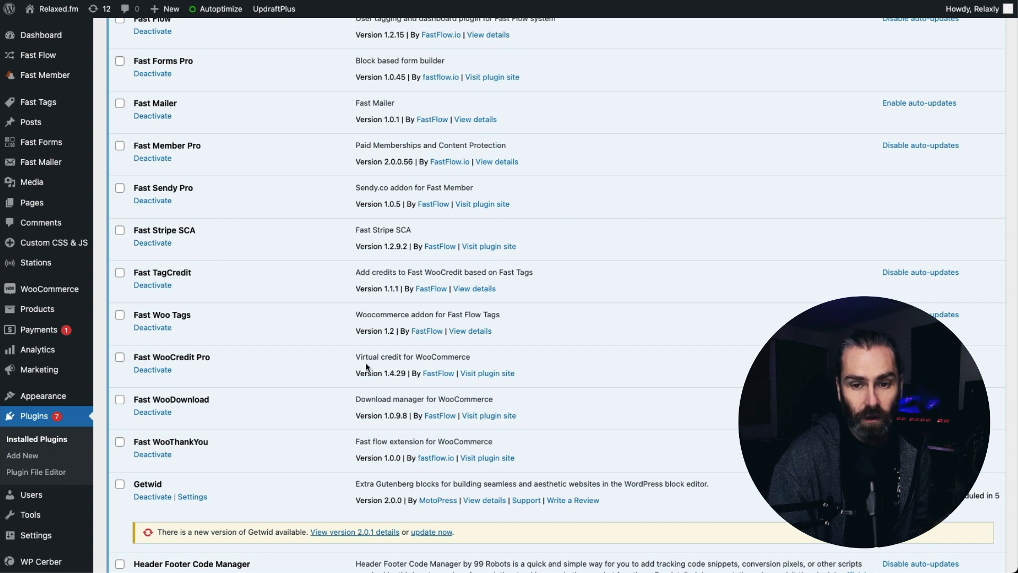
- Upload the plugin file fast-woocredit-pro.2.0b4.zip to the site and start its installation
scroll(365, 361, up, 10)
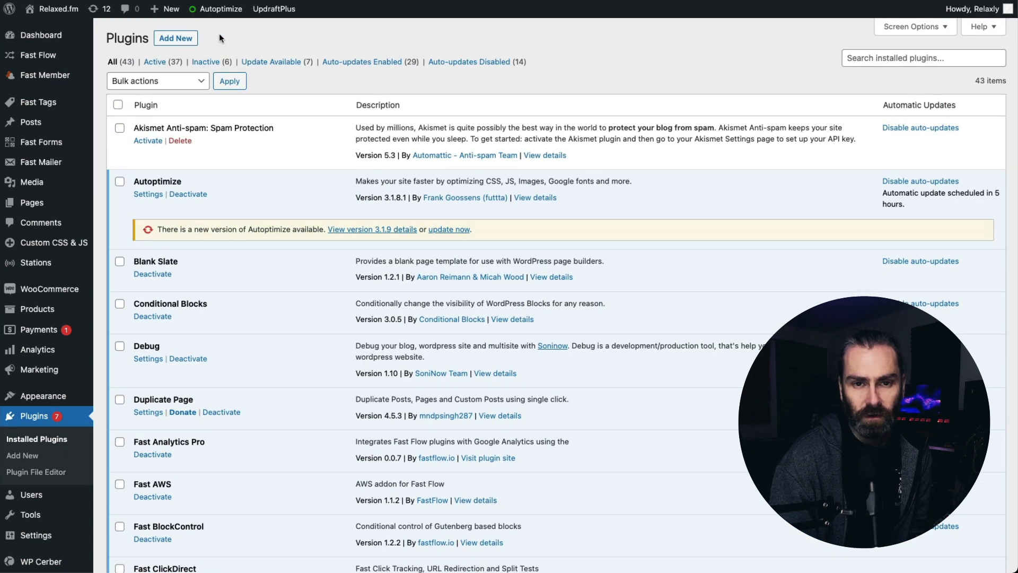
click(169, 41)
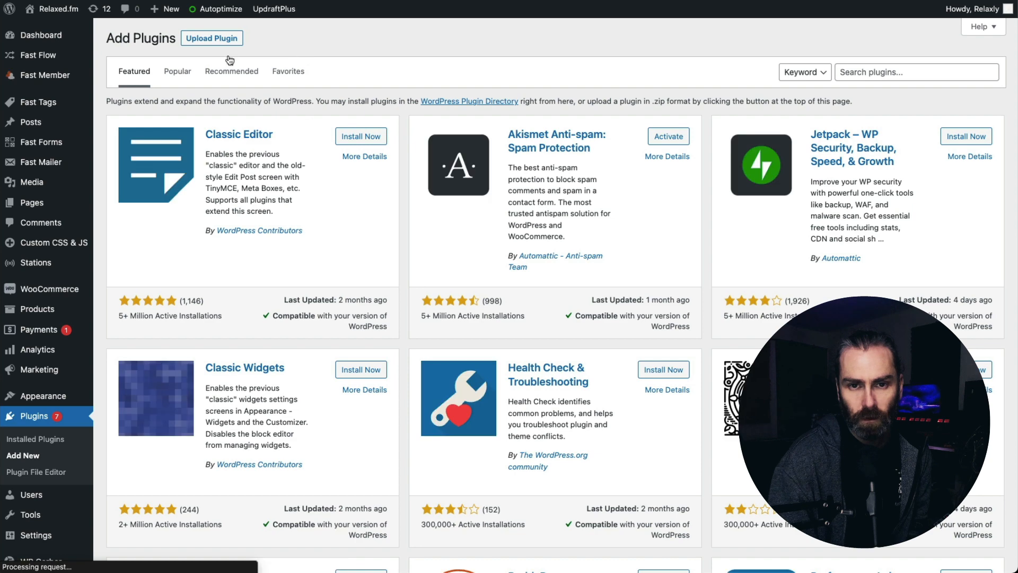
key(super+Tab)
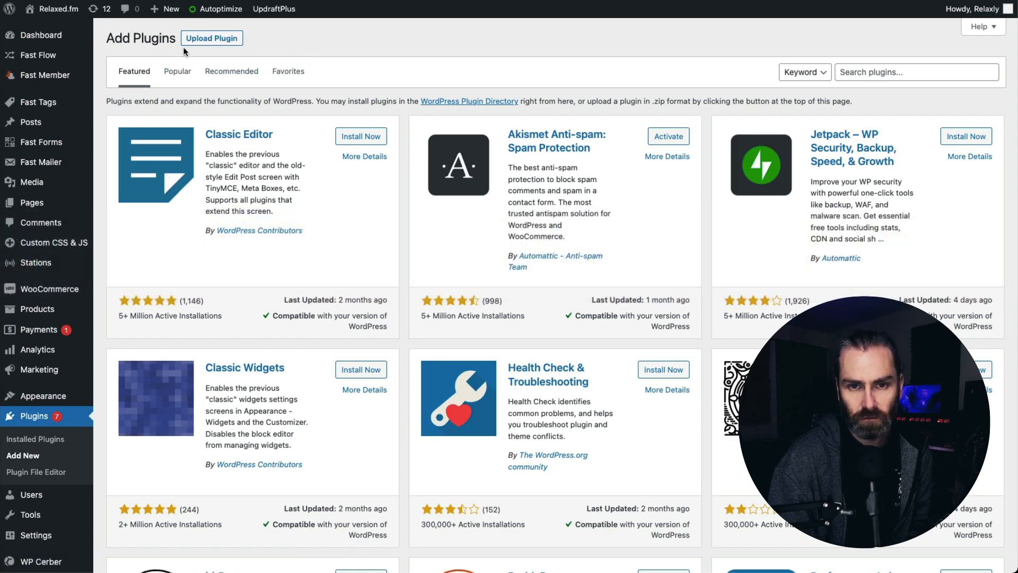
click(206, 42)
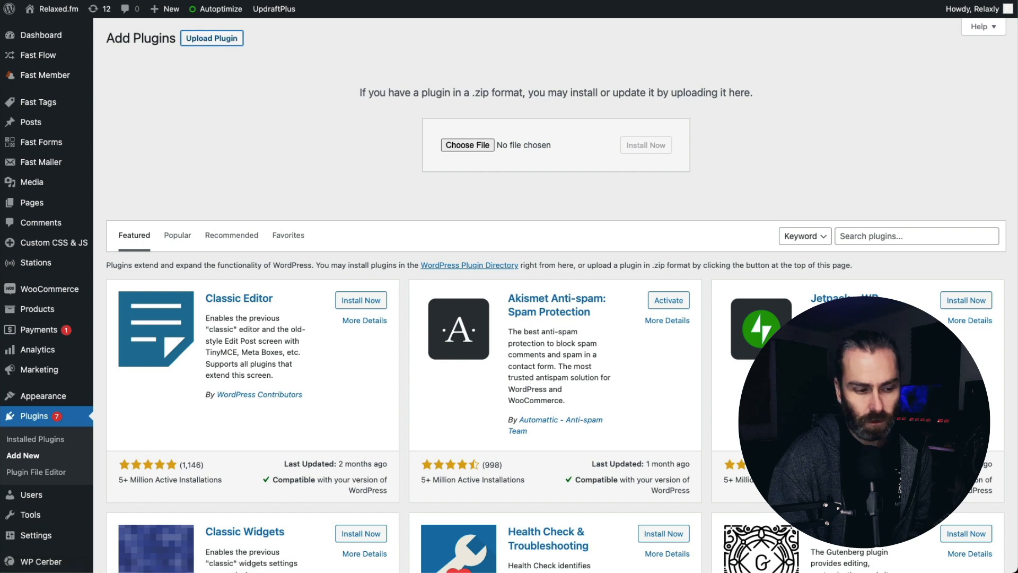
key(super+Tab)
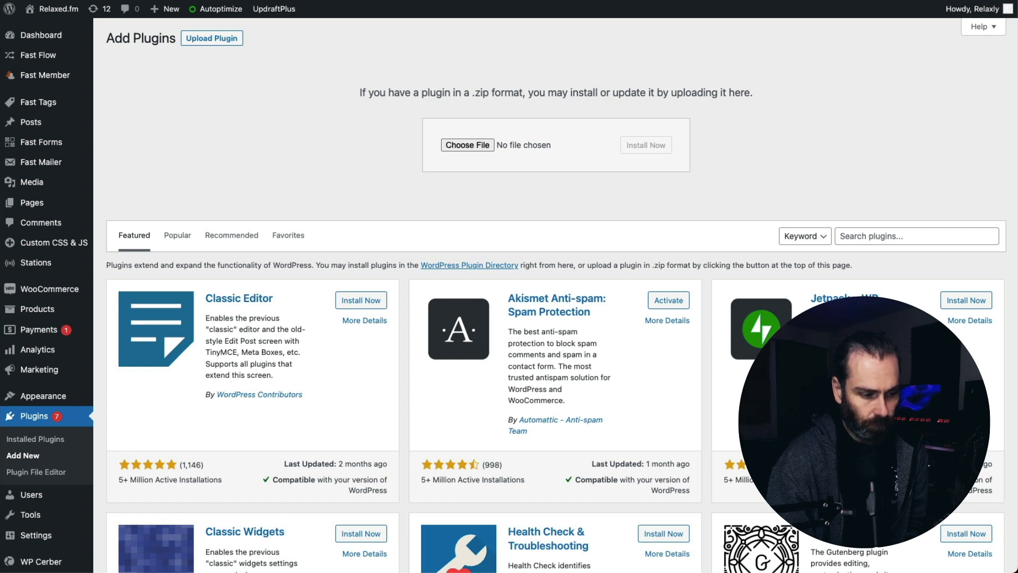
drag(0, 101, 477, 144)
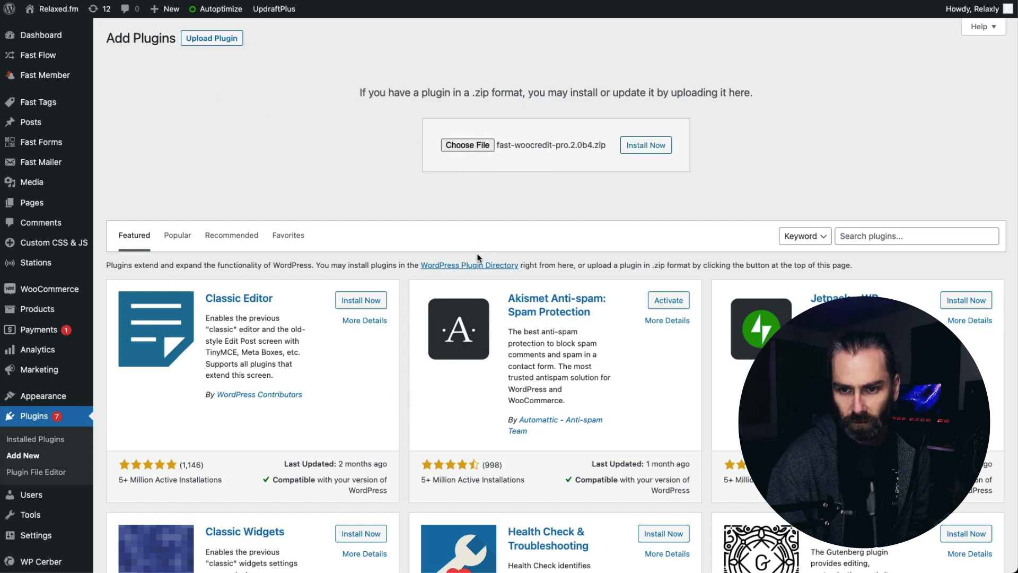
click(652, 148)
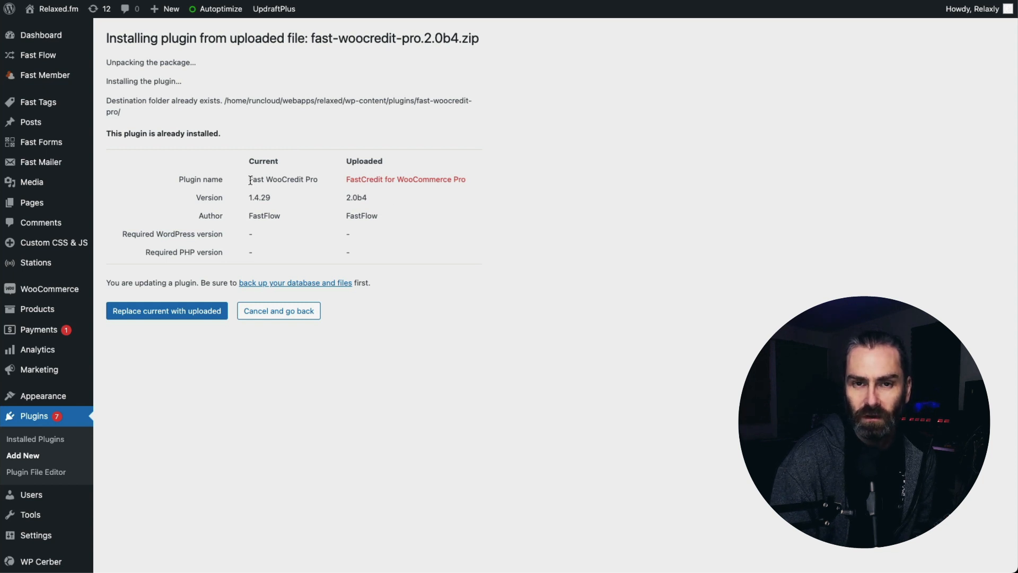
- Compare the current and uploaded plugin names, replace the current version with the uploaded one and activate the plugin
drag(251, 181, 320, 180)
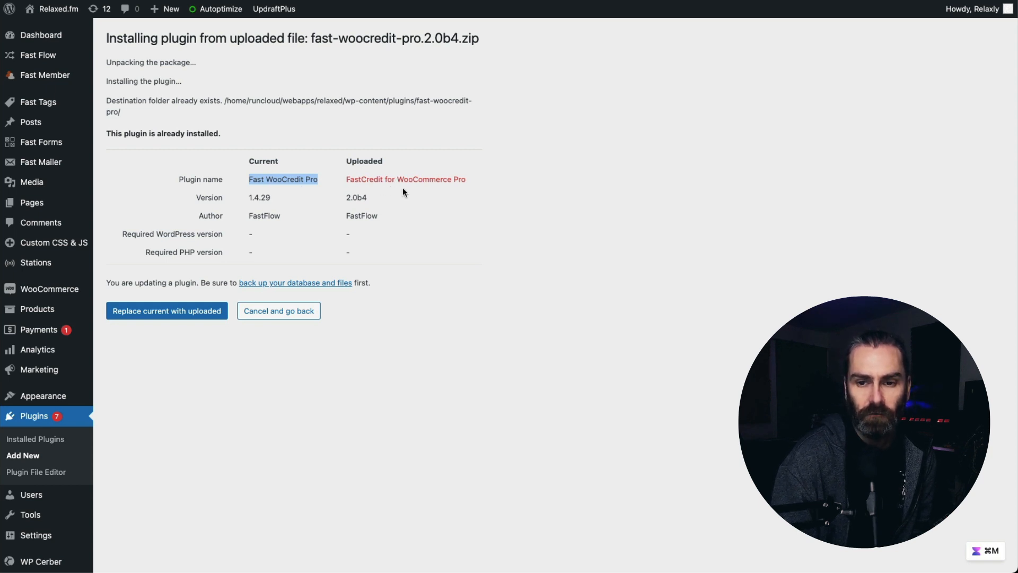
click(457, 178)
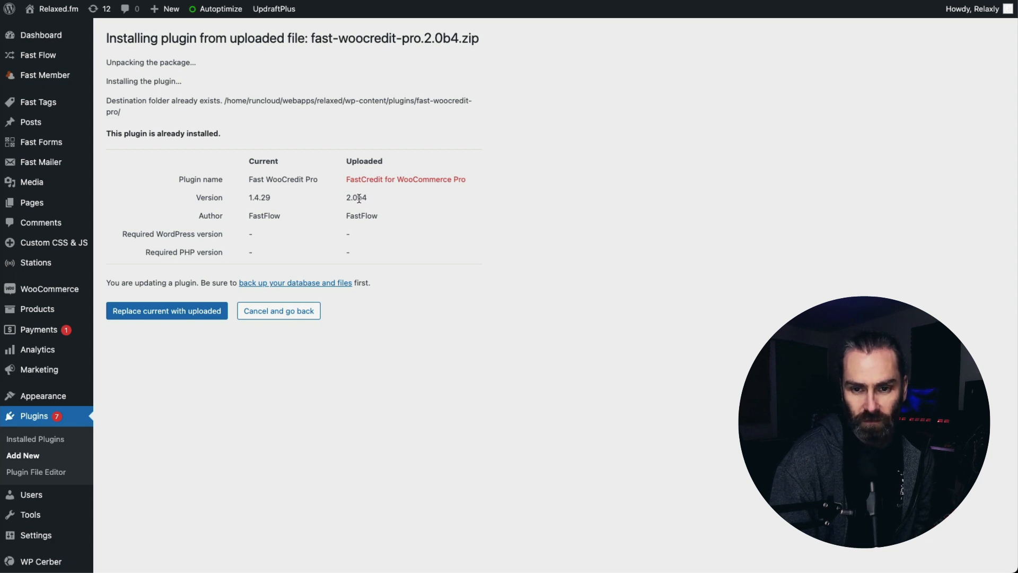
drag(369, 180, 419, 180)
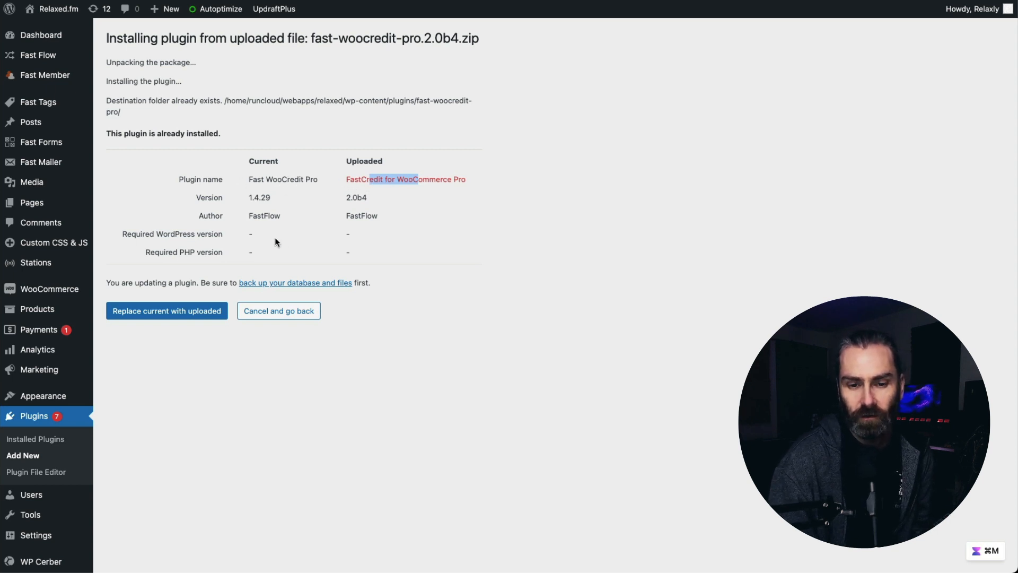
click(185, 312)
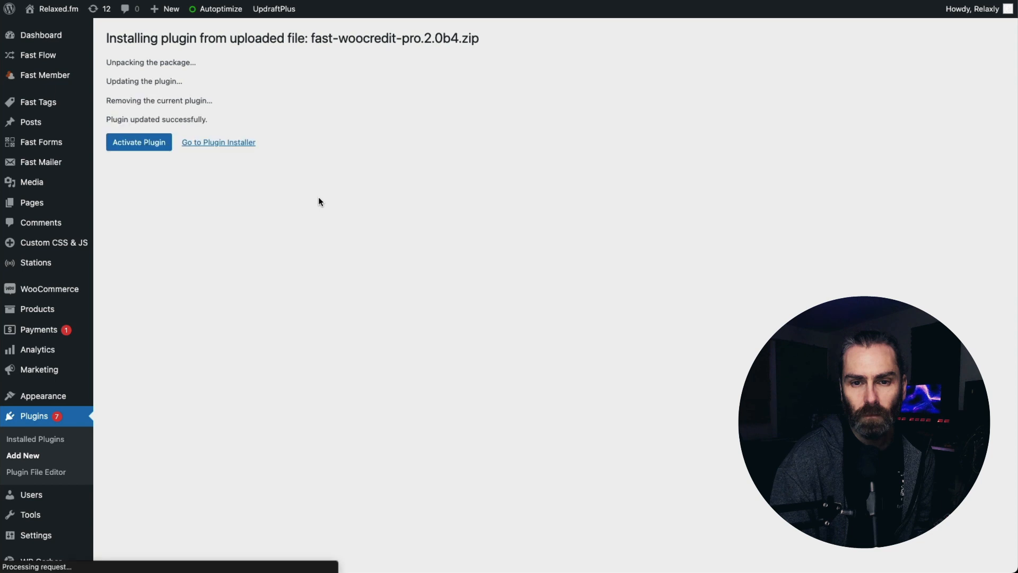
click(148, 152)
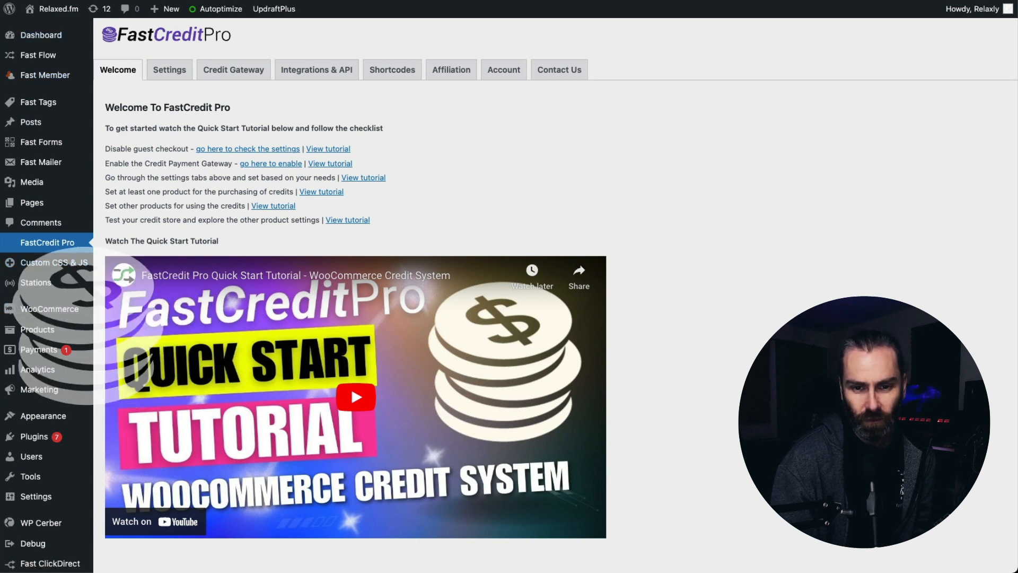
- Review the FastCredit Pro welcome checklist and compare the plugin's settings page with the old WooCommerce general settings
mouse_move(14, 136)
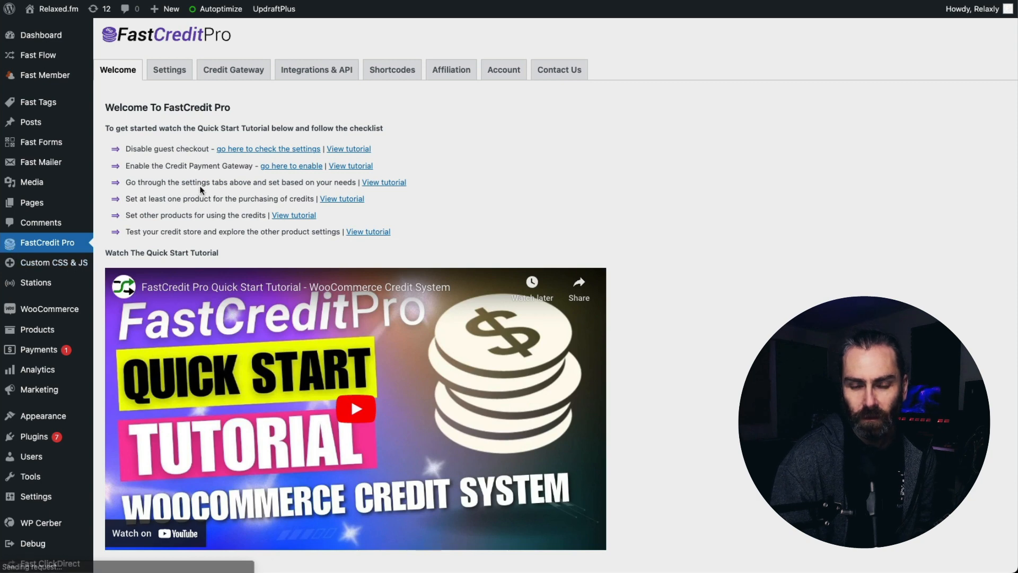
scroll(201, 190, down, 2)
scroll(200, 188, up, 2)
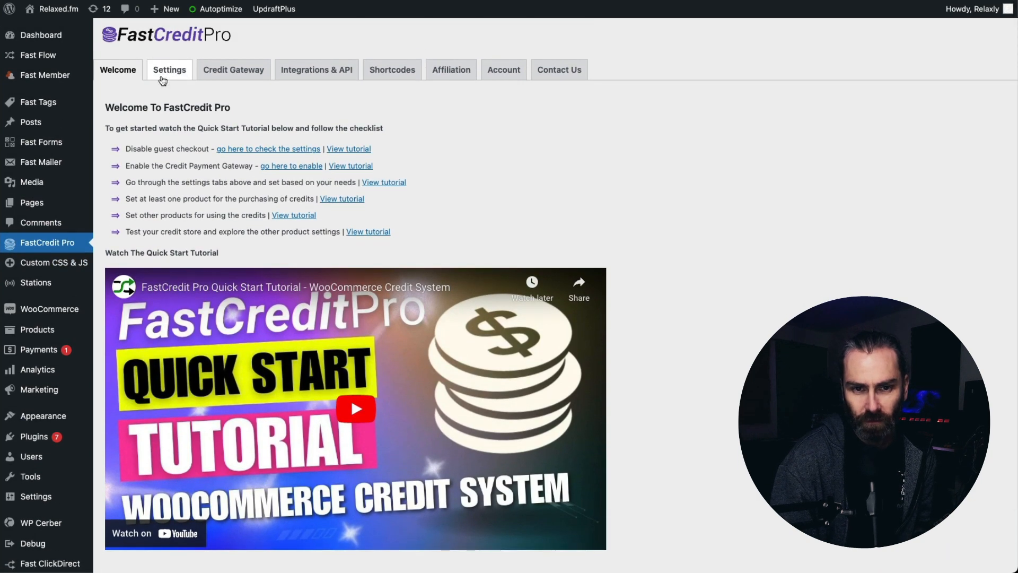
click(176, 77)
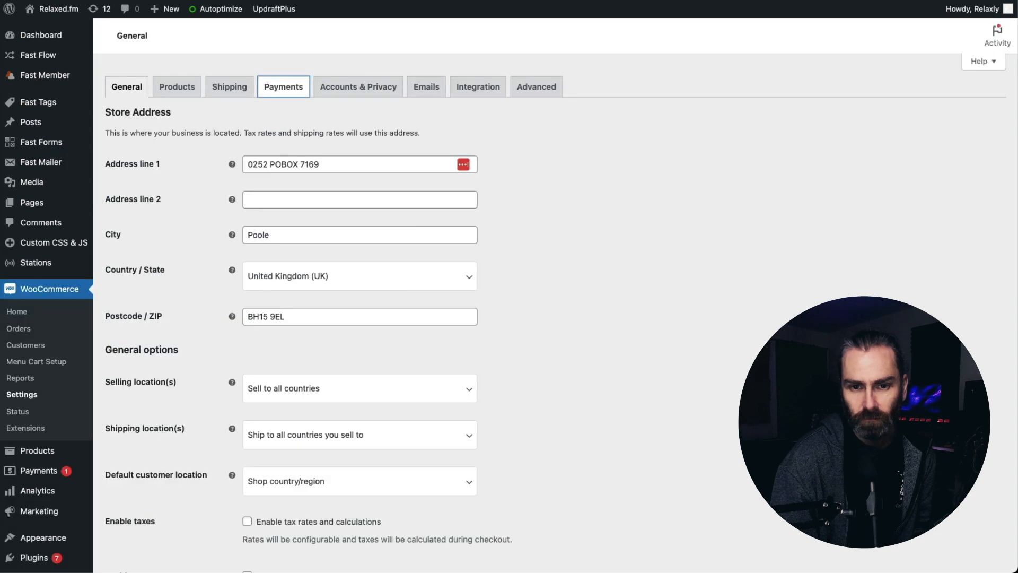
scroll(182, 388, down, 10)
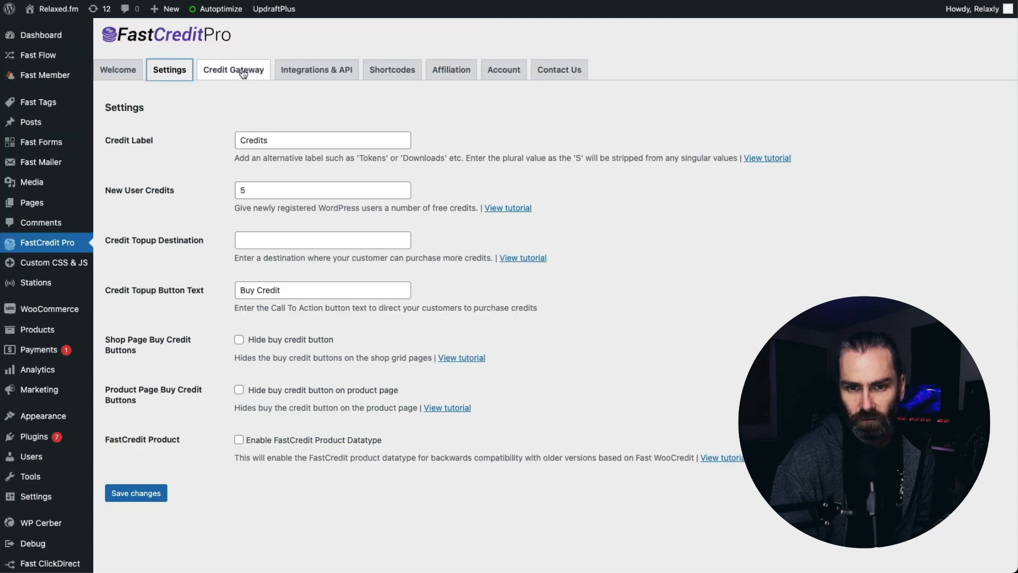
- Copy the topup destination /order-credits from the old gateway settings into FastCredit Pro's Credit Topup Destination
click(273, 243)
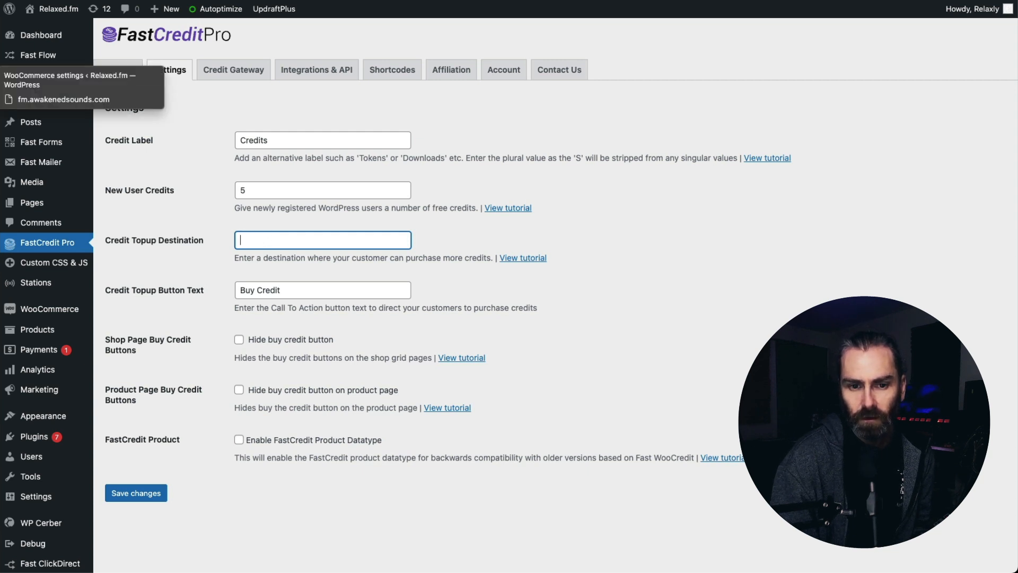
click(64, 52)
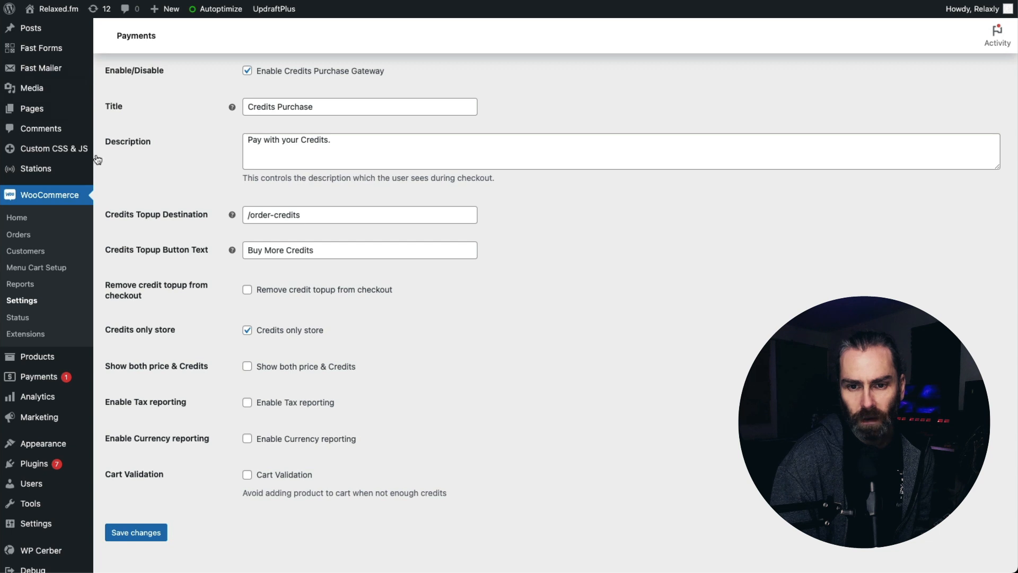
triple_click(270, 218)
key(super+c)
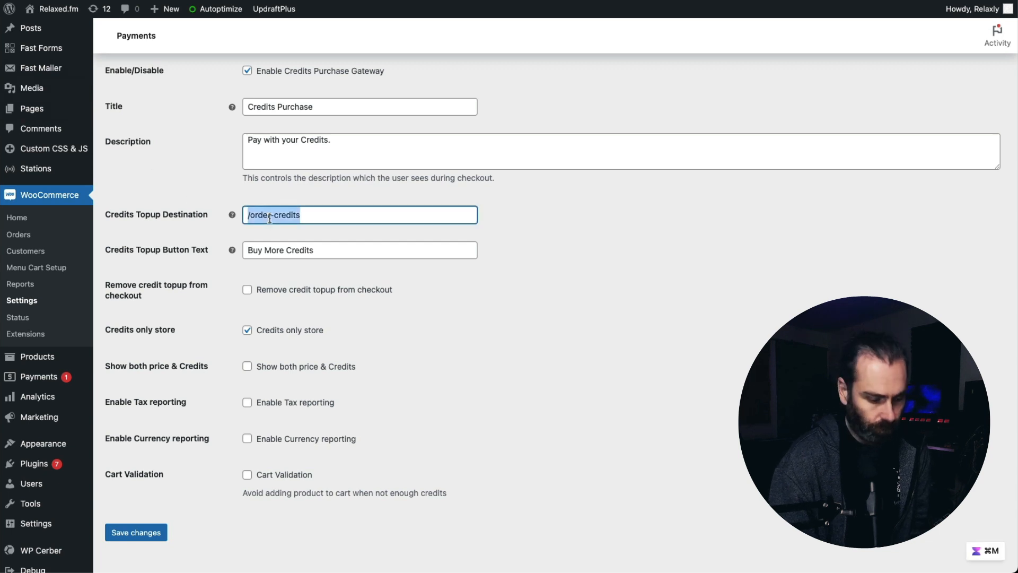
key(ctrl+Tab)
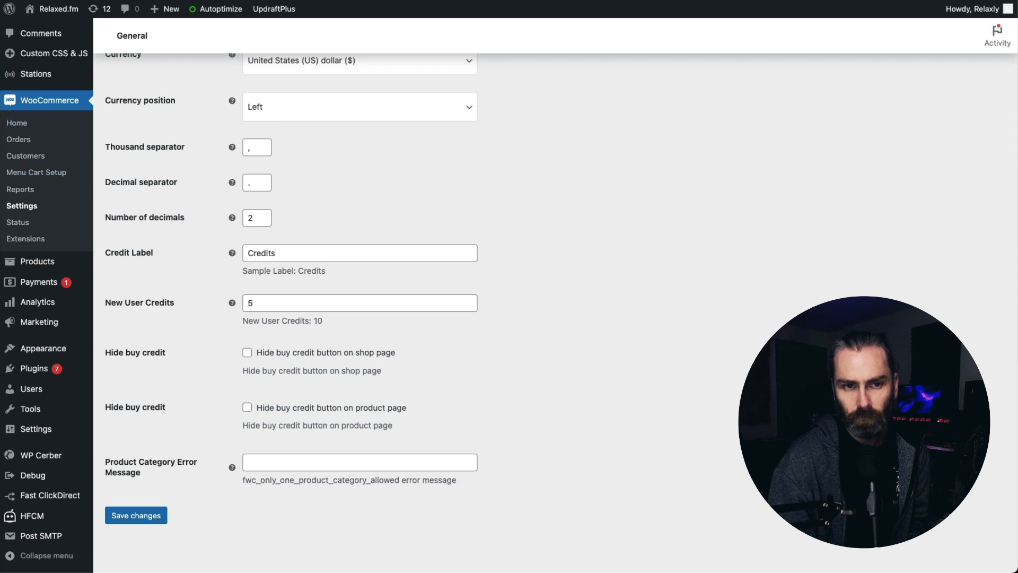
key(ctrl+shift+Tab)
key(super+v)
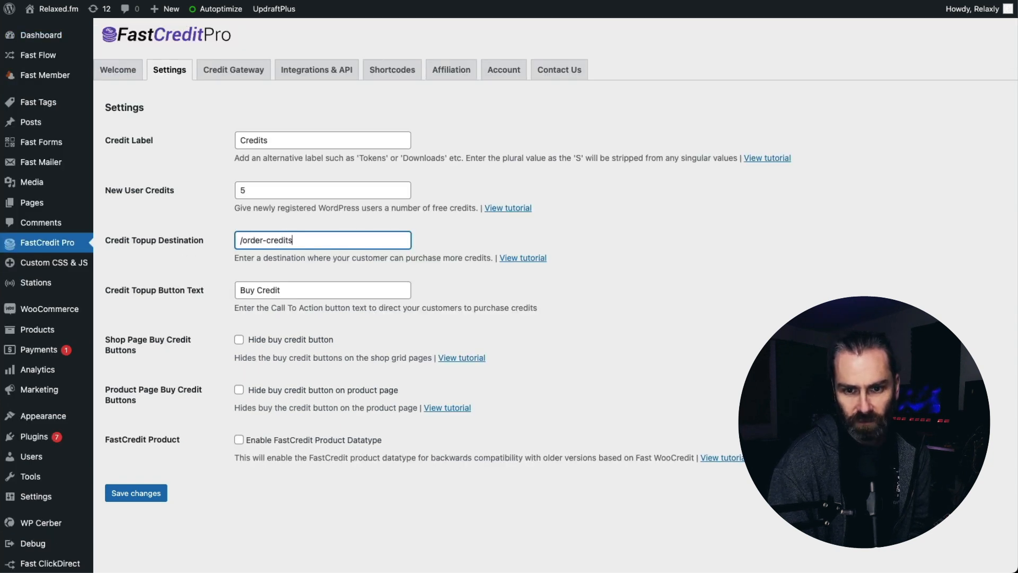
- Copy the topup button text "Buy More Credits" from the old gateway settings into FastCredit Pro's Credit Topup Button Text
key(ctrl+Tab)
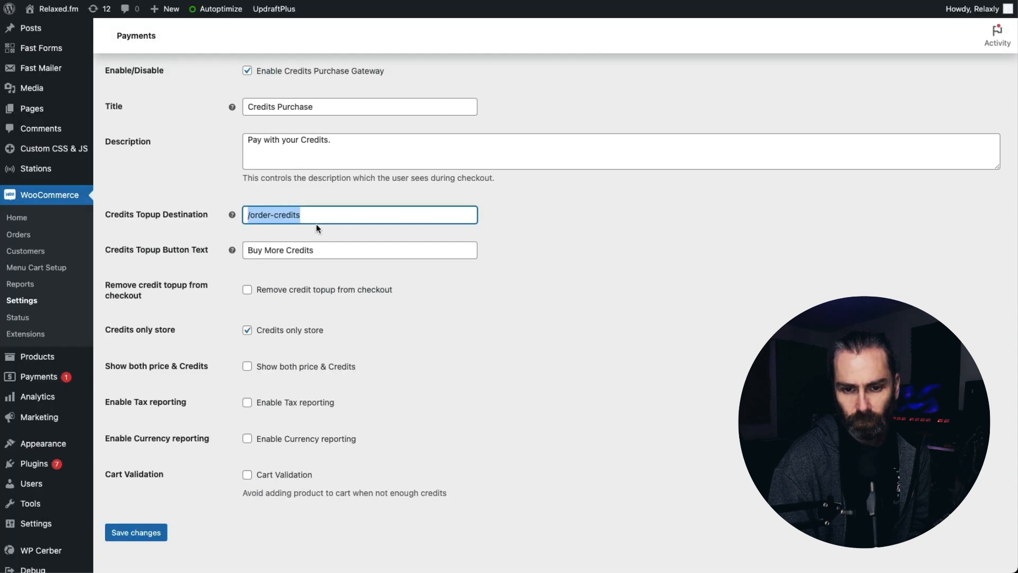
key(Tab)
key(super+c)
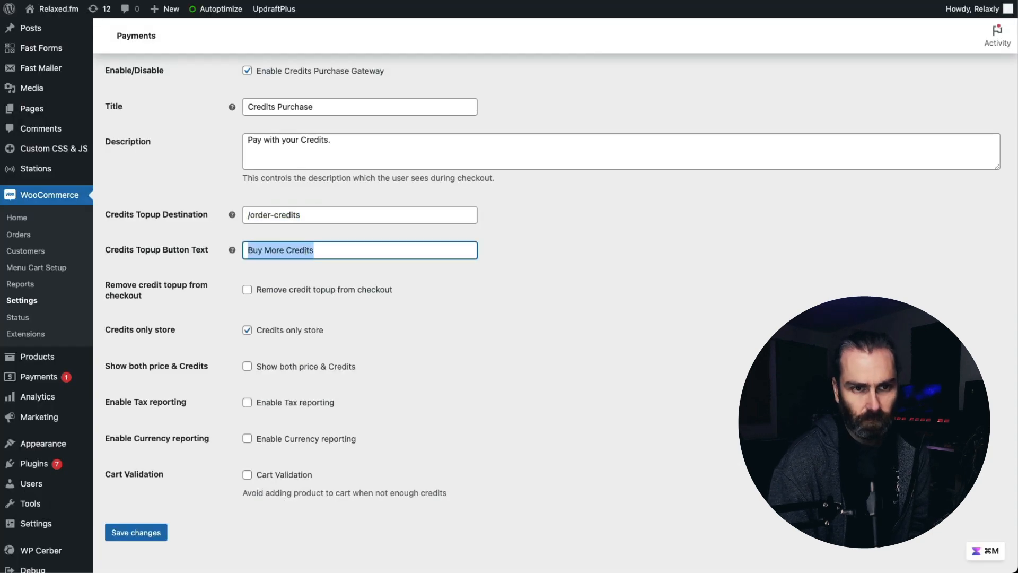
key(ctrl+shift+Tab)
click(302, 290)
key(super+a)
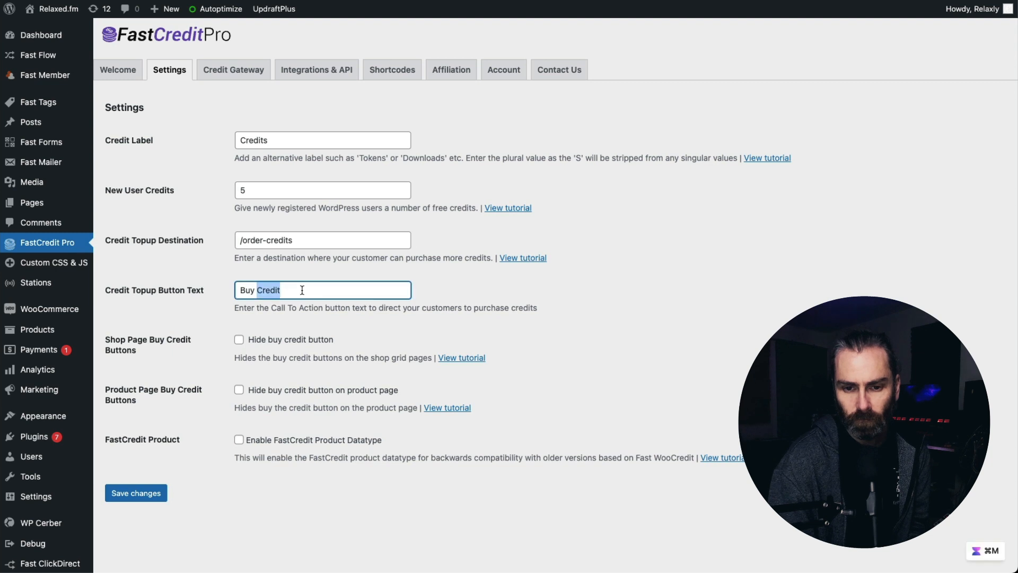
key(super+v)
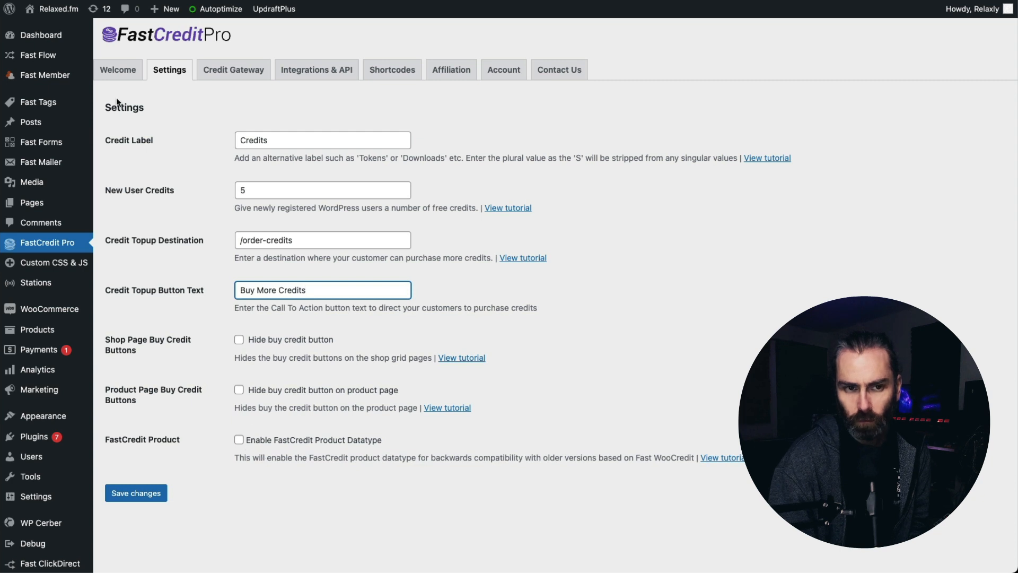
- Check the old gateway's credits only store option against FastCredit Pro's Credit Gateway settings
click(53, 47)
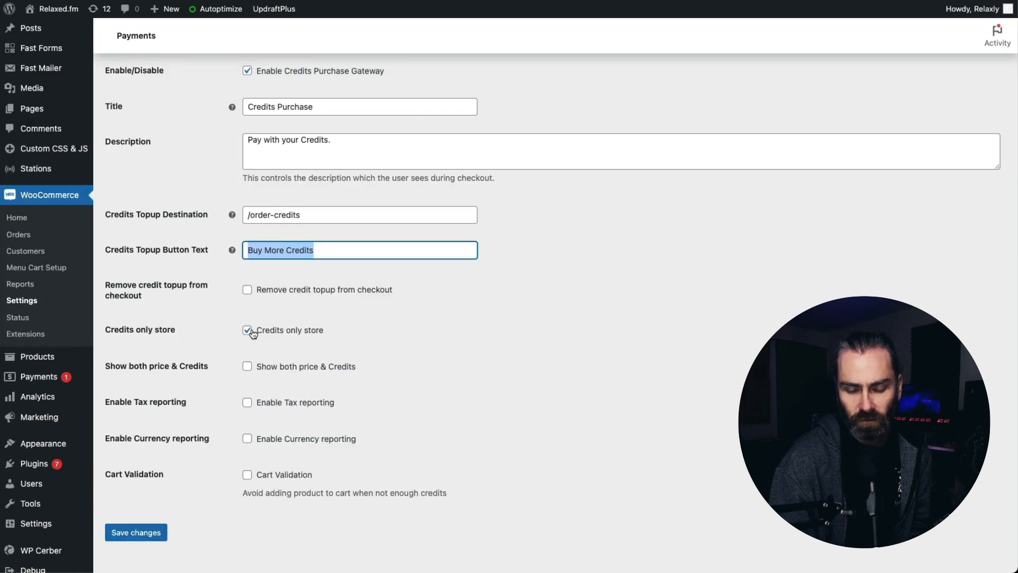
key(ctrl+Tab)
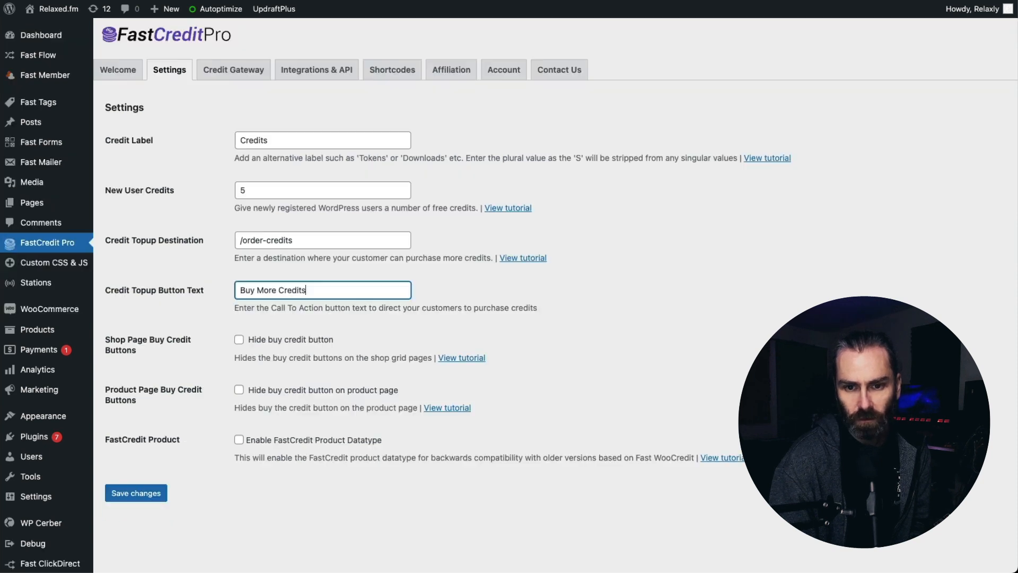
click(233, 74)
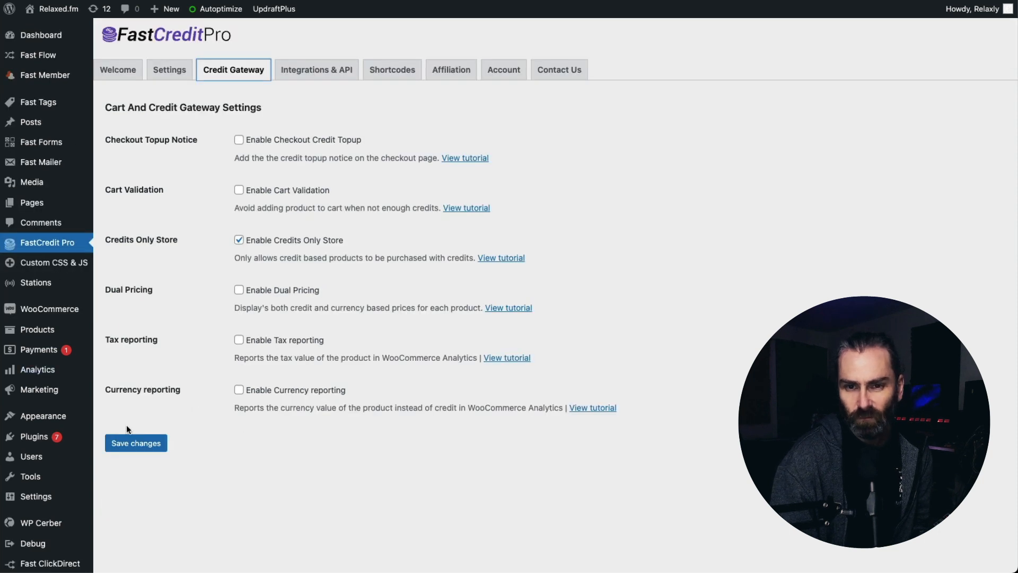
- Save FastCredit Pro's Credit Gateway settings and open the live site's Music page in a separate tab
click(153, 446)
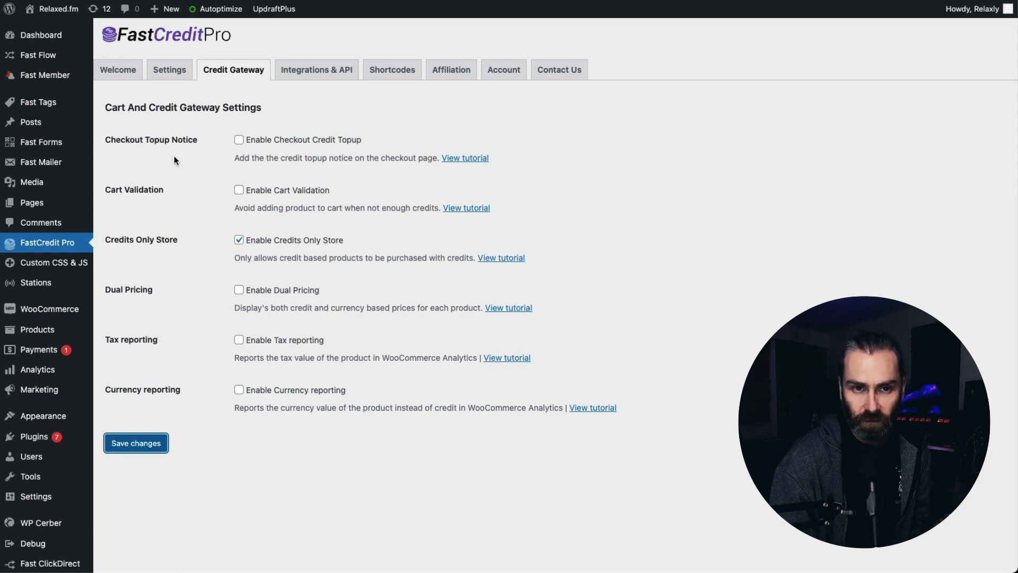
mouse_move(53, 9)
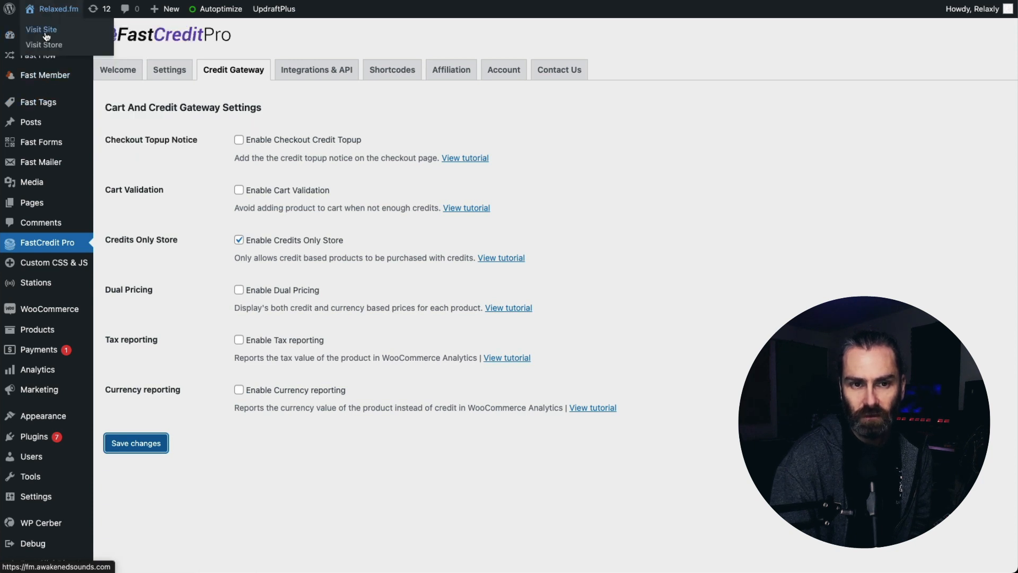
super+click(46, 35)
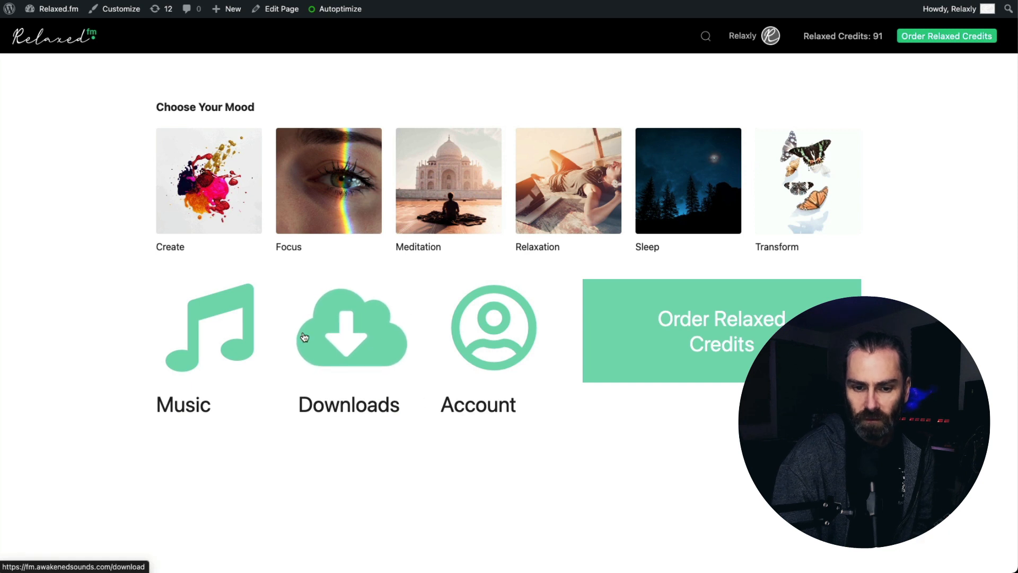
click(232, 323)
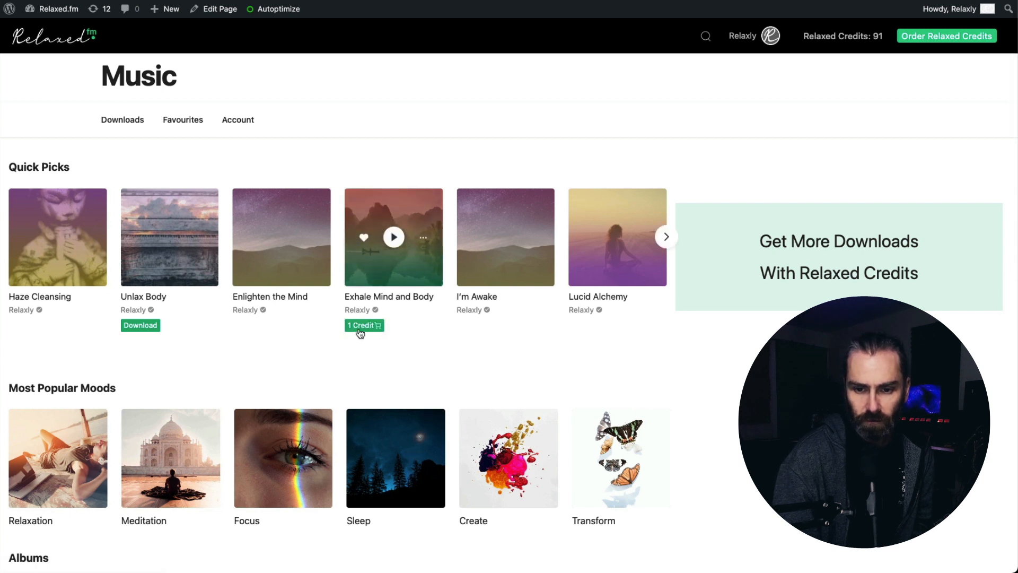
- Order the track Exhale Mind and Body for 1 credit through checkout and check the remaining download credits
click(359, 329)
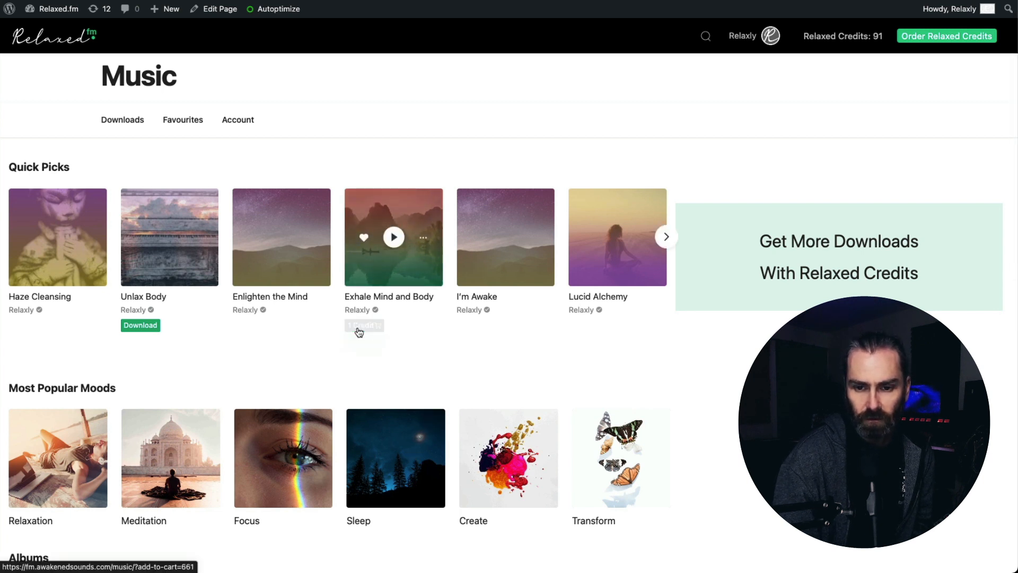
click(410, 325)
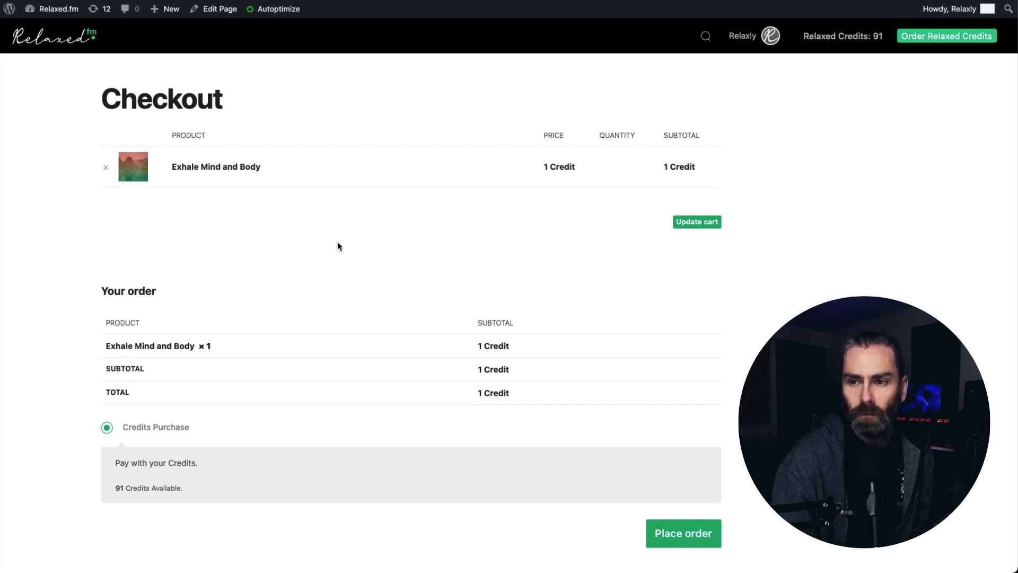
click(666, 533)
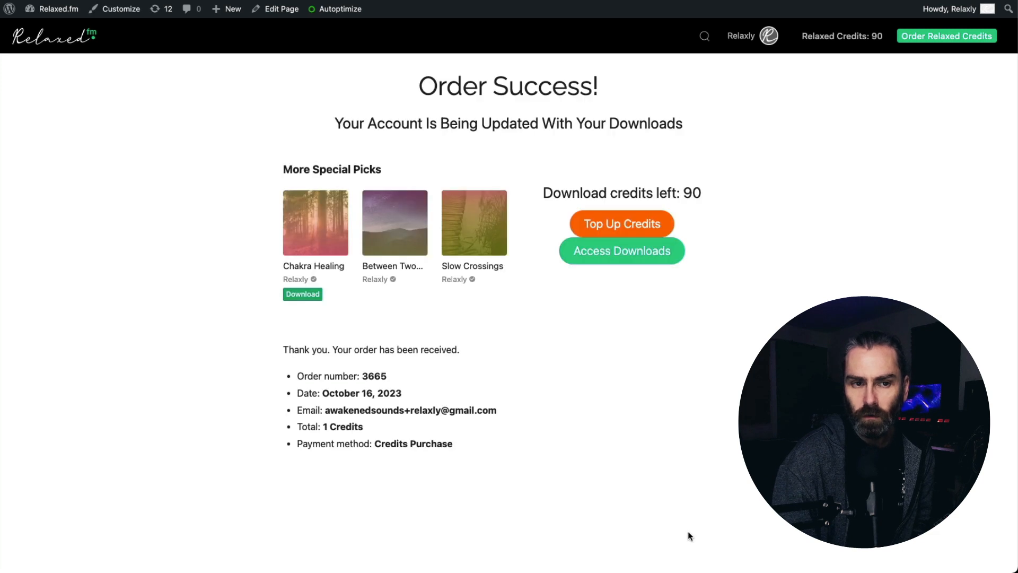
drag(683, 191, 702, 191)
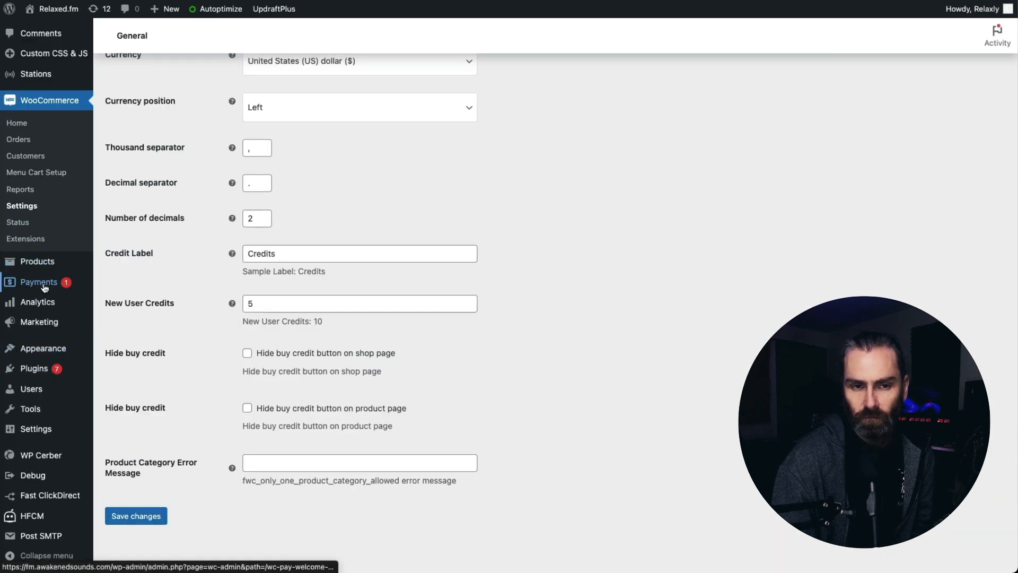
- Check the test purchase in the WooCommerce orders list and return to FastCredit Pro's Credit Gateway settings
scroll(48, 255, up, 6)
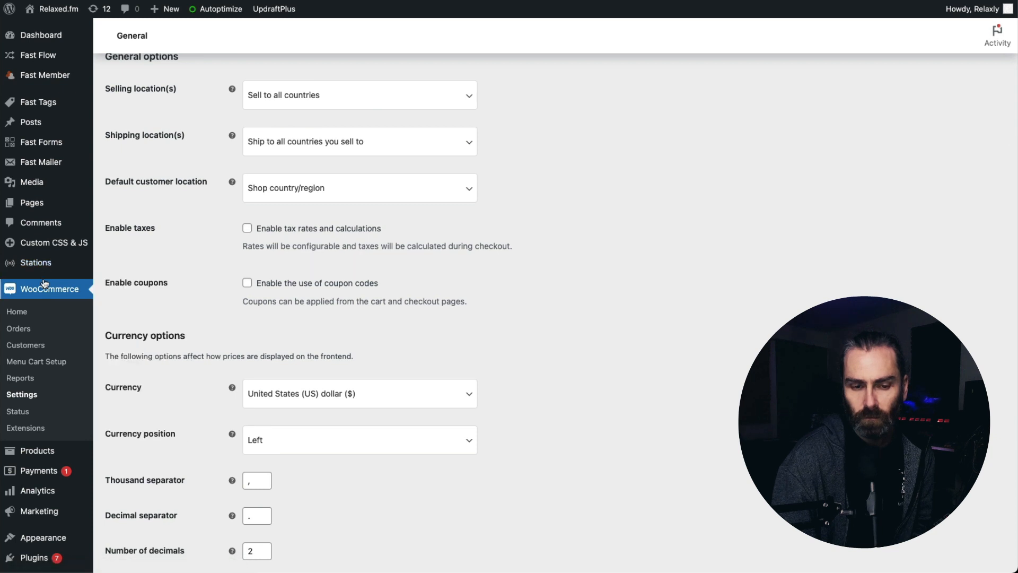
click(18, 331)
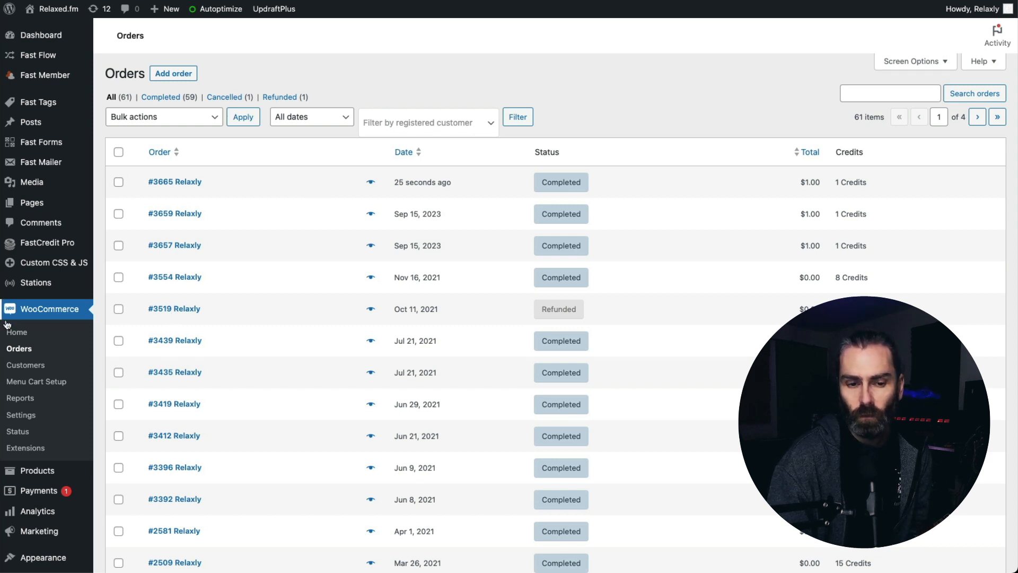
click(20, 414)
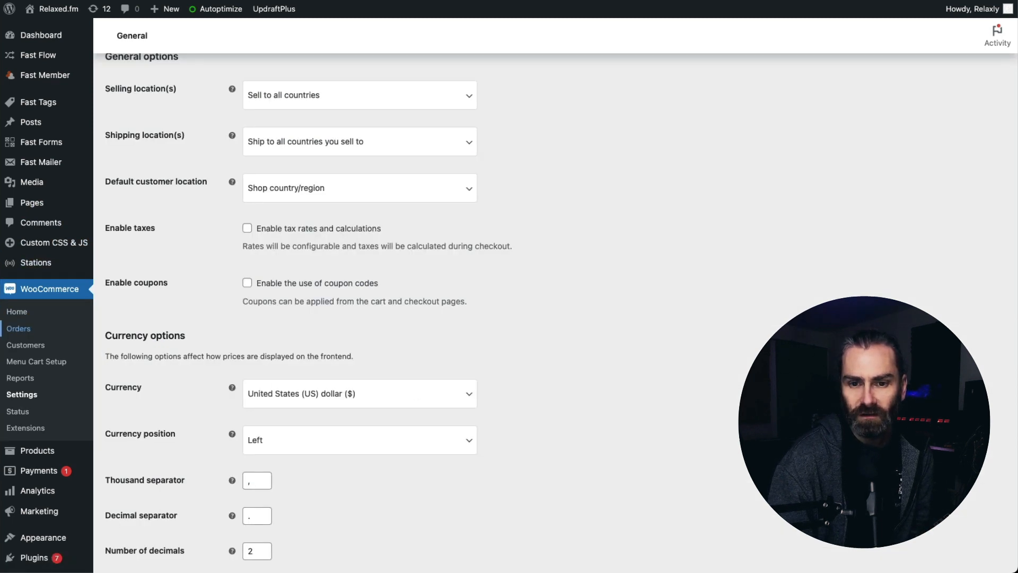
scroll(187, 314, down, 6)
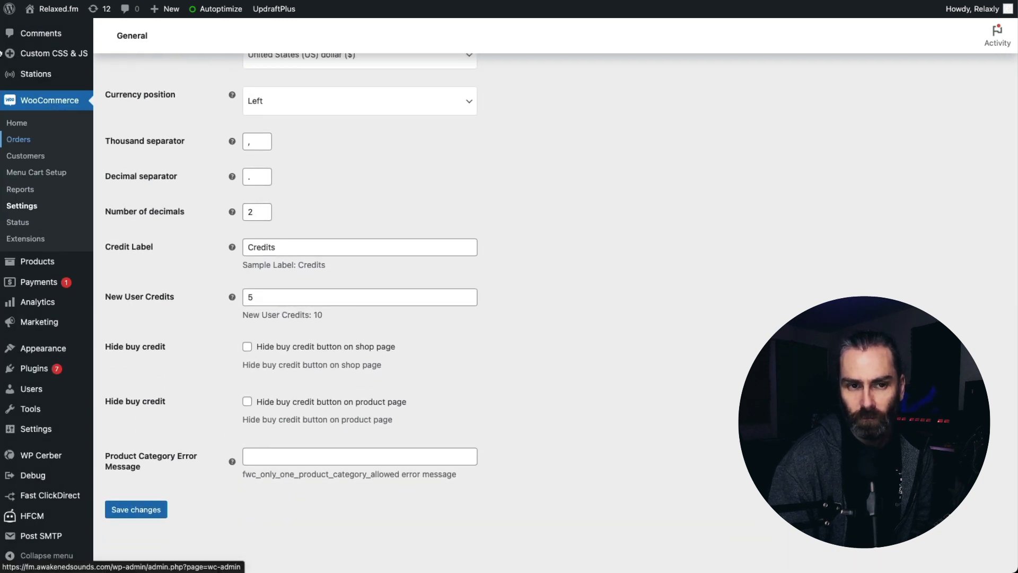
click(228, 1)
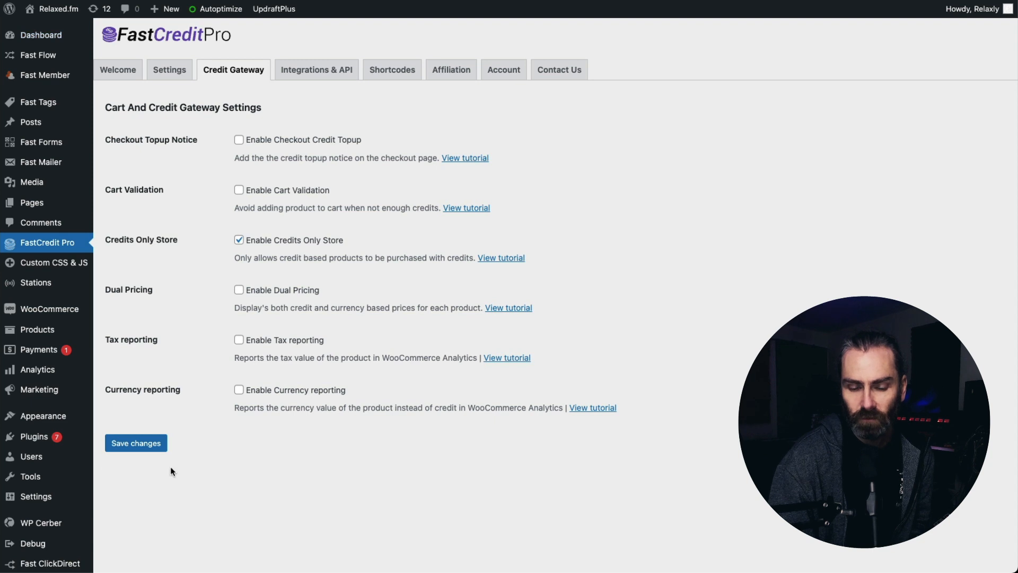